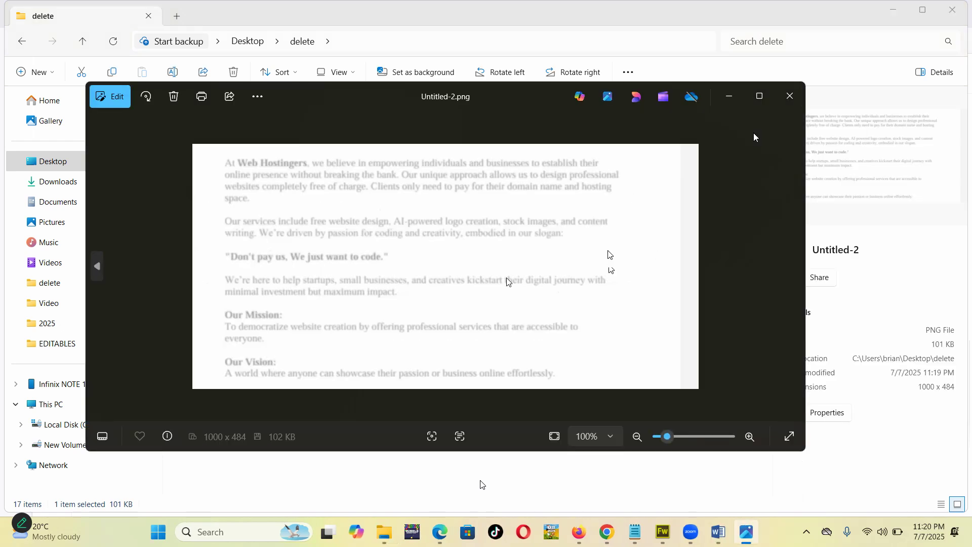
Step: View the Untitled-2.png image in a maximized window and close the image viewer
click(760, 97)
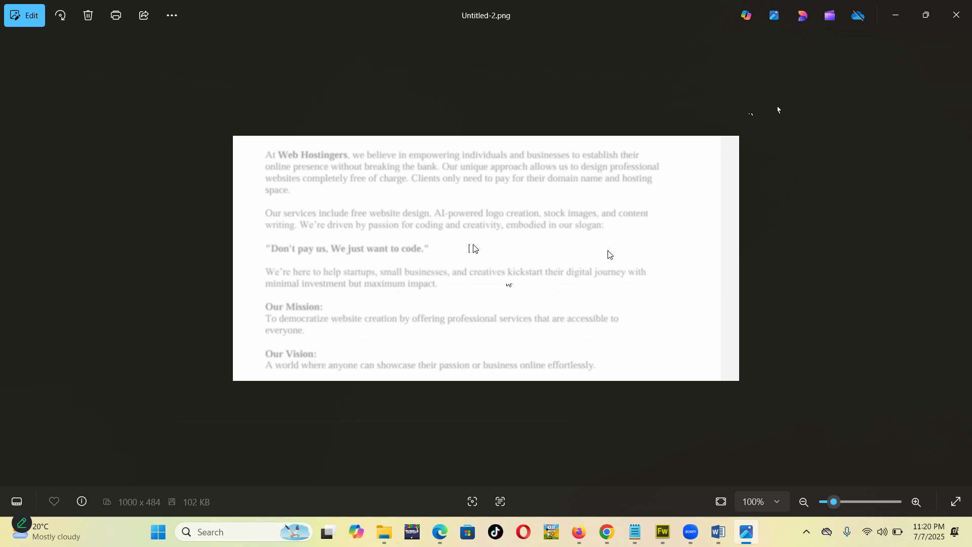
click(956, 9)
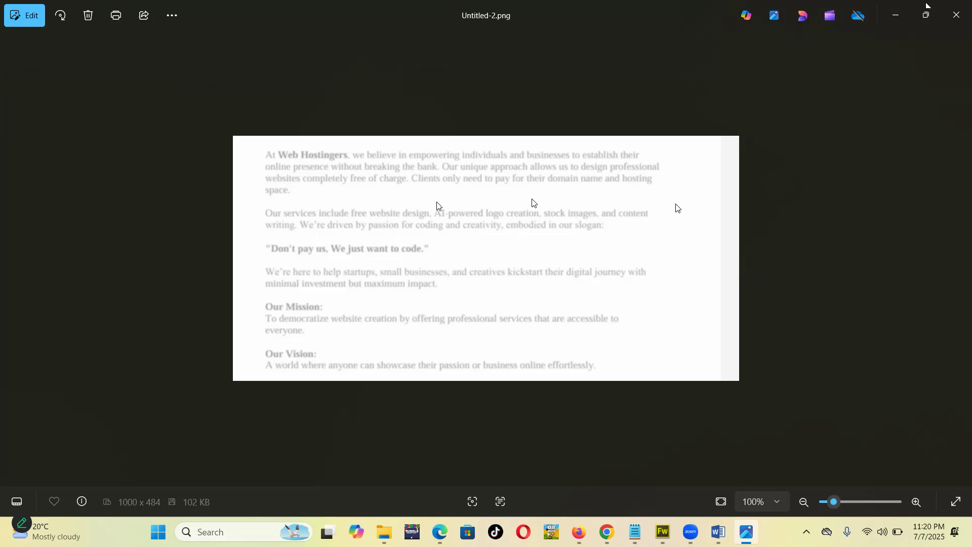
click(952, 15)
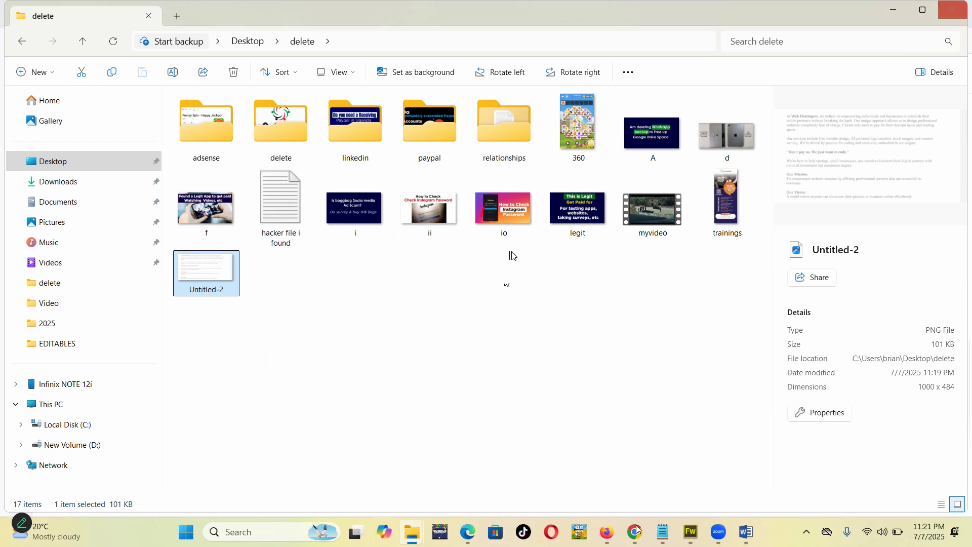
Step: Switch to the ChatGPT conversation in Firefox and attach the Untitled-2 image from the Desktop's delete folder
mouse_move(637, 530)
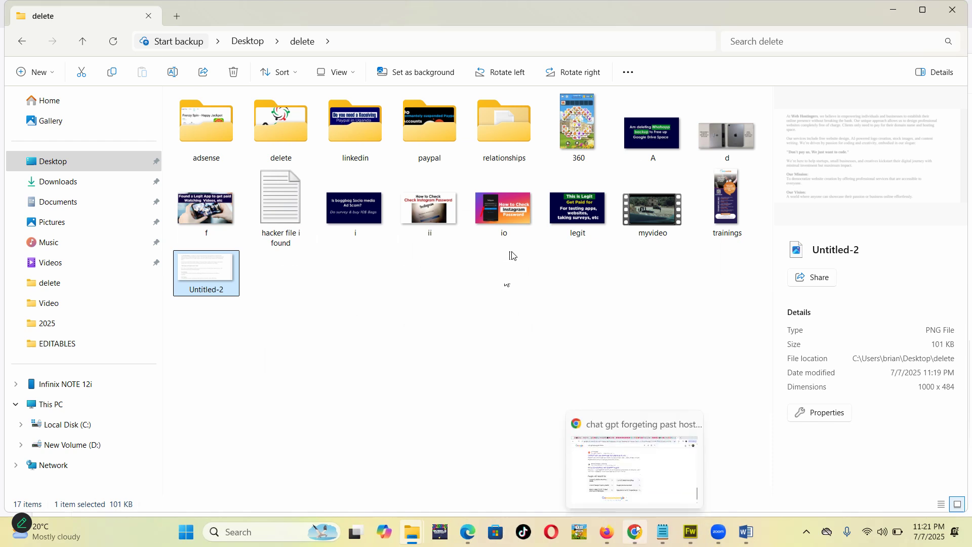
click(607, 532)
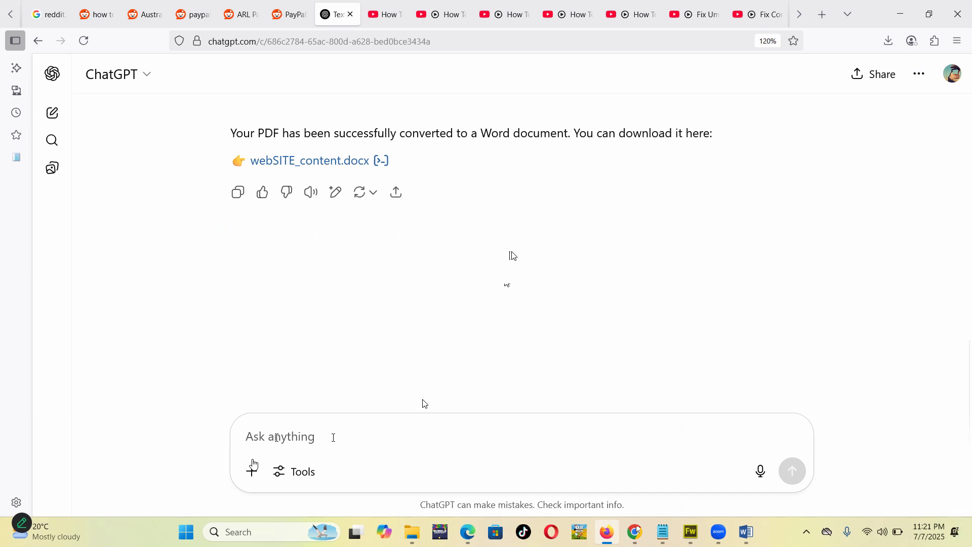
click(252, 471)
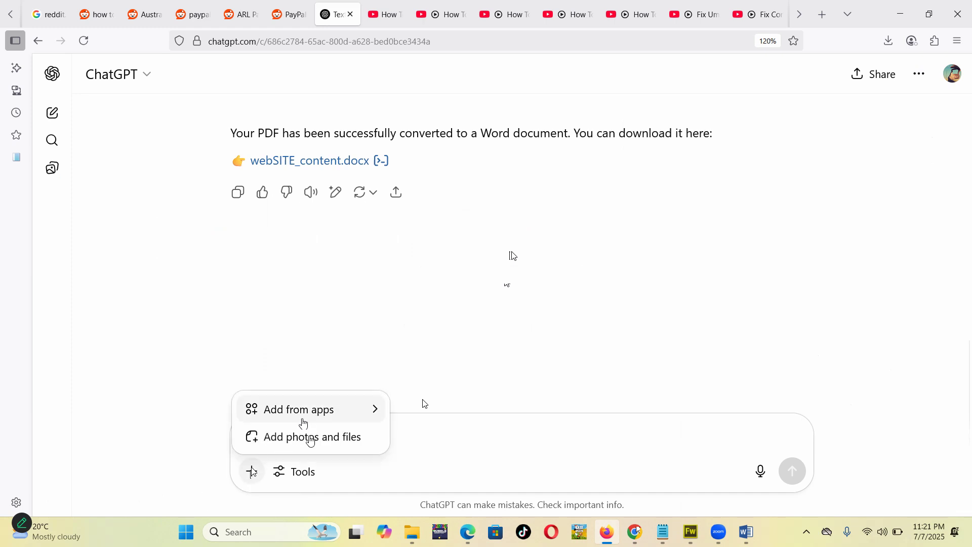
click(311, 437)
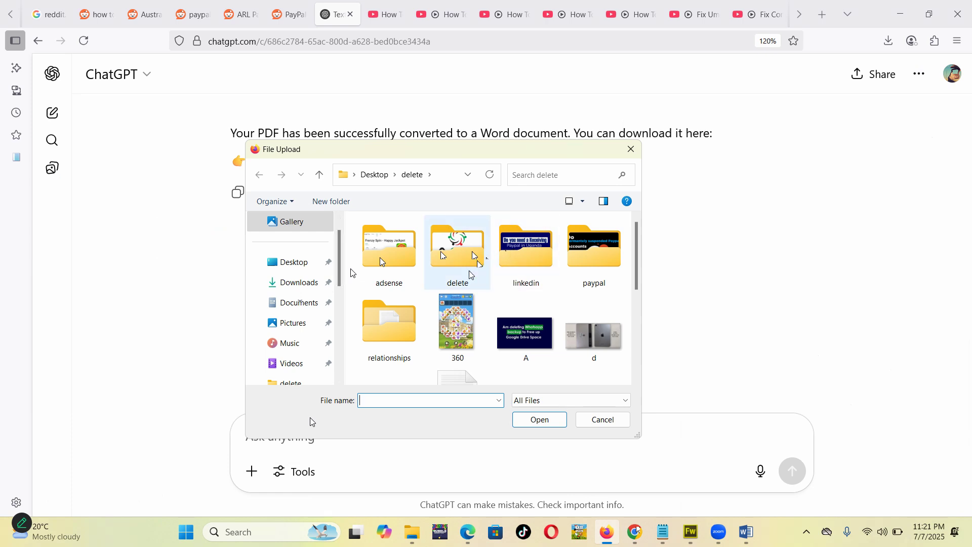
scroll(476, 268, down, 5)
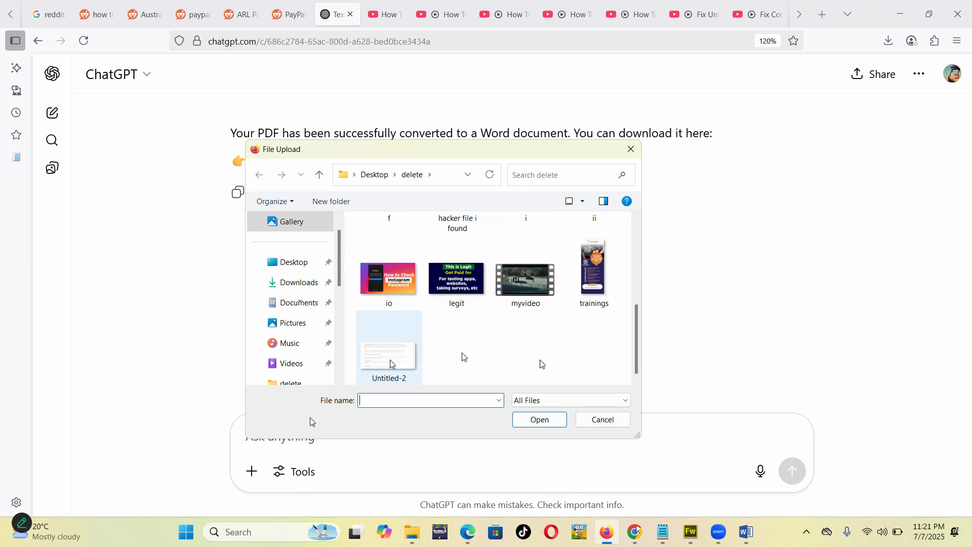
double_click(394, 364)
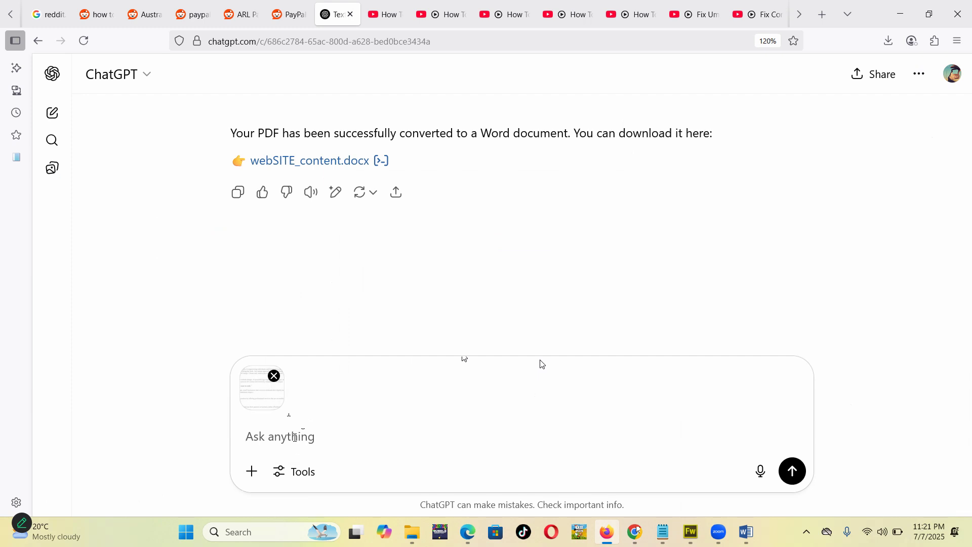
Step: Send the prompt "Scan and write down the words onto a word document that i can download" with the attached image
text(Scan and write di)
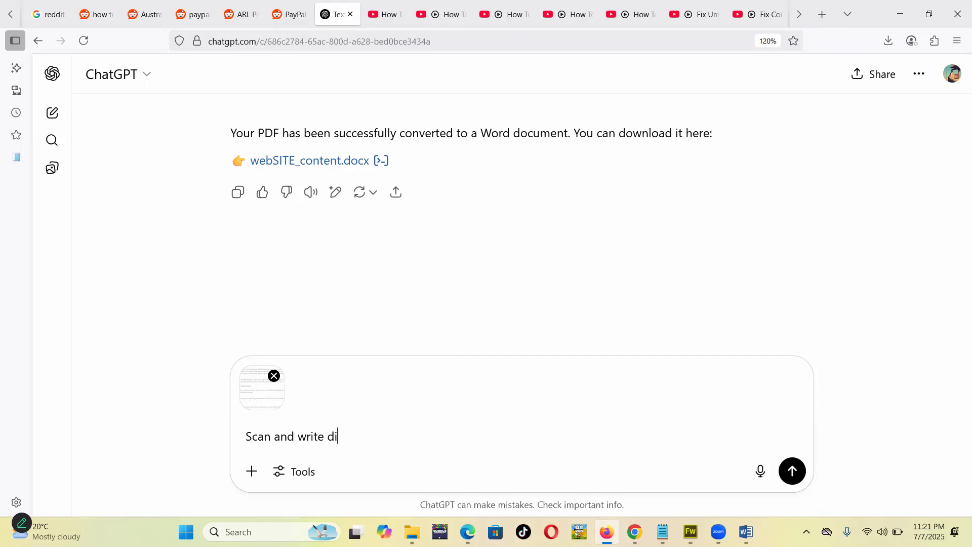
text(wn the)
key(BackSpace)
key(BackSpace)
key(BackSpace)
key(BackSpace)
key(BackSpace)
key(BackSpace)
key(BackSpace)
text(own the)
text(words on wo)
key(BackSpace)
key(BackSpace)
key(BackSpace)
key(BackSpace)
key(BackSpace)
key(BackSpace)
key(BackSpace)
key(BackSpace)
key(BackSpace)
key(BackSpace)
key(BackSpace)
key(BackSpace)
key(BackSpace)
key(BackSpace)
key(BackSpace)
key(BackSpace)
key(BackSpace)
key(BackSpace)
key(BackSpace)
key(BackSpace)
key(BackSpace)
key(BackSpace)
key(BackSpace)
key(BackSpace)
key(BackSpace)
key(BackSpace)
text(write down the words onto a w)
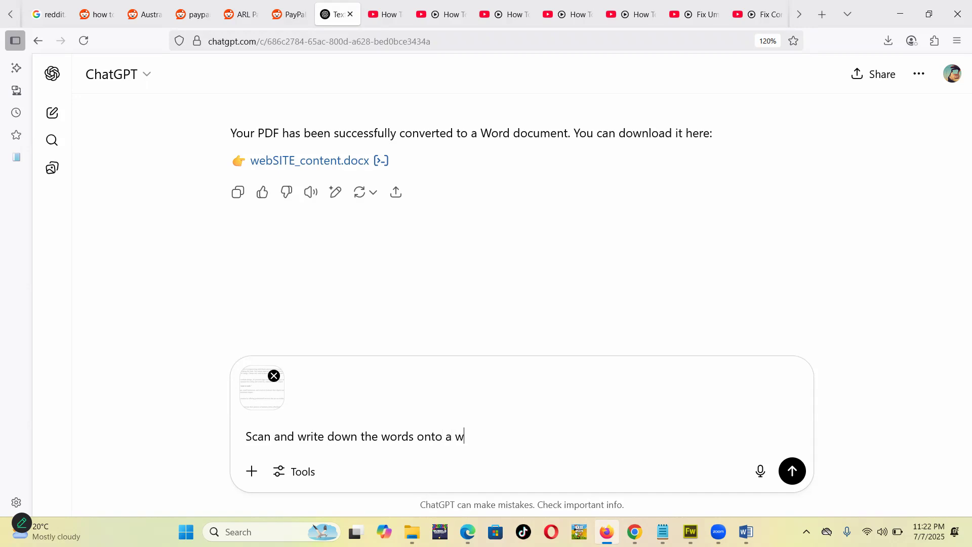
text(ord document that i)
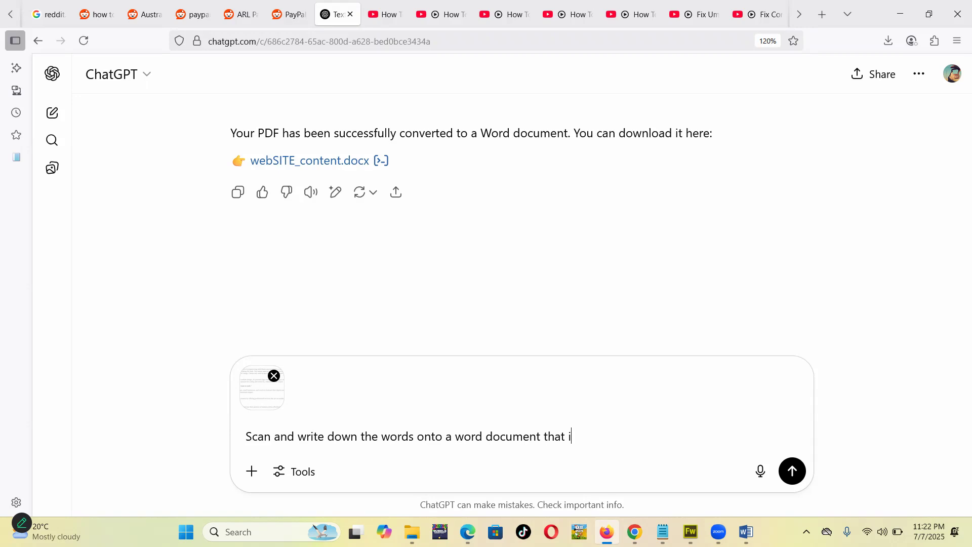
text( can download)
click(603, 437)
click(780, 472)
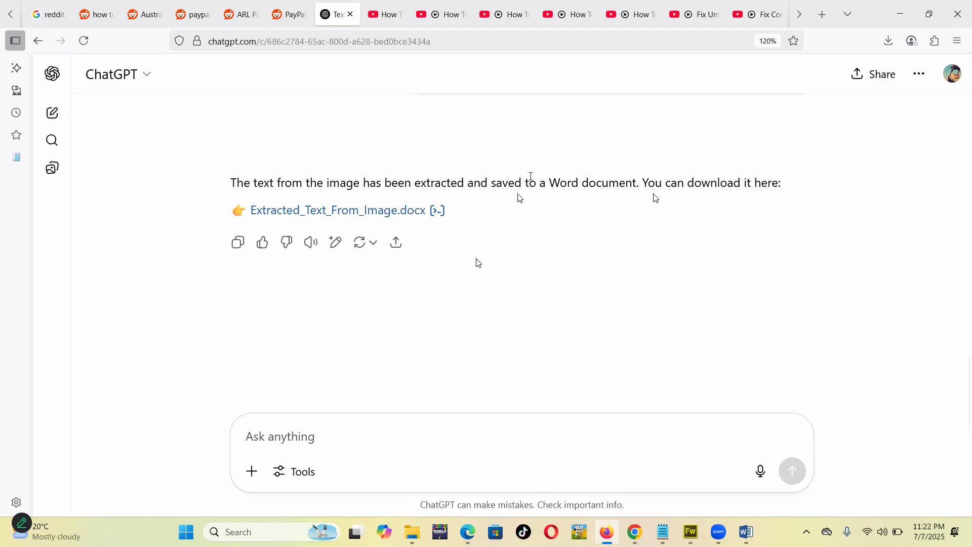
Step: Download Extracted_Text_From_Image.docx from ChatGPT's reply and open it in Word
click(361, 214)
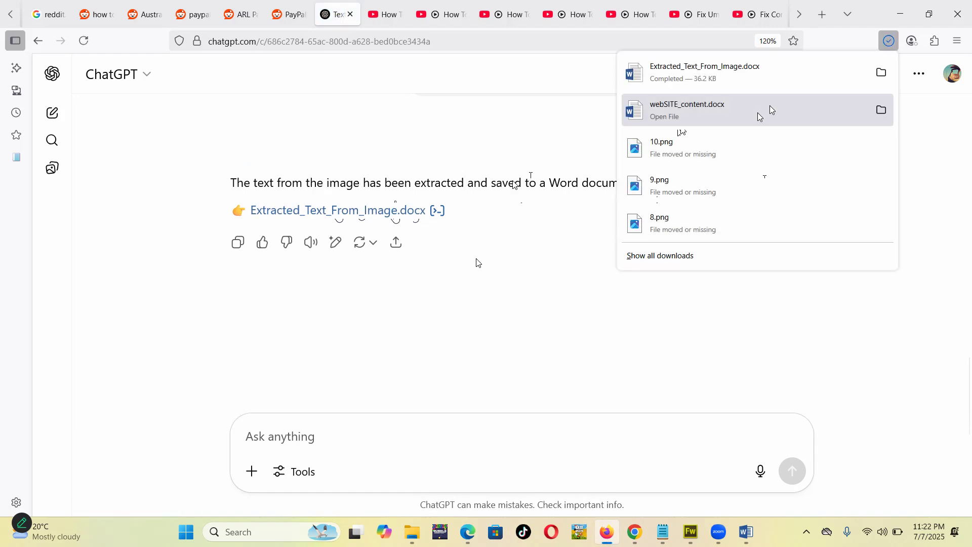
right_click(732, 72)
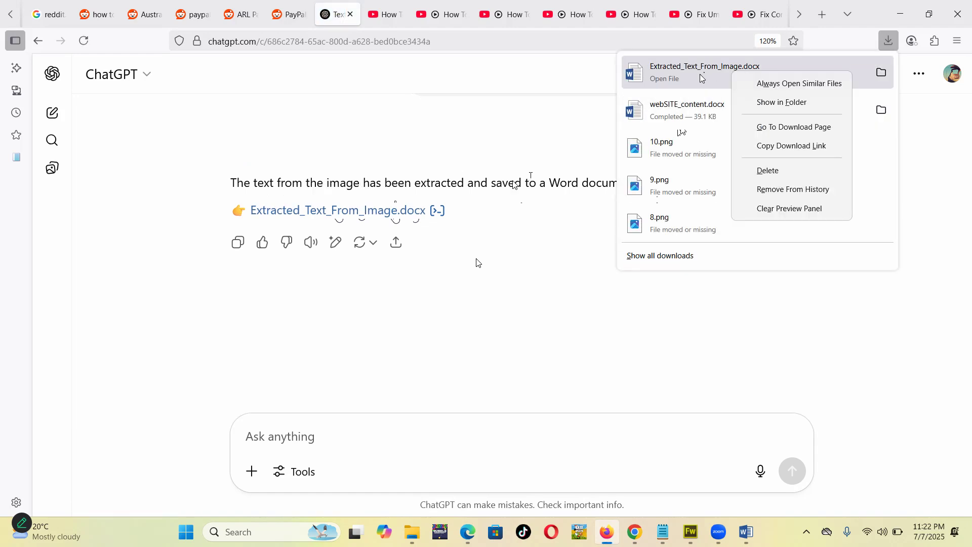
click(702, 76)
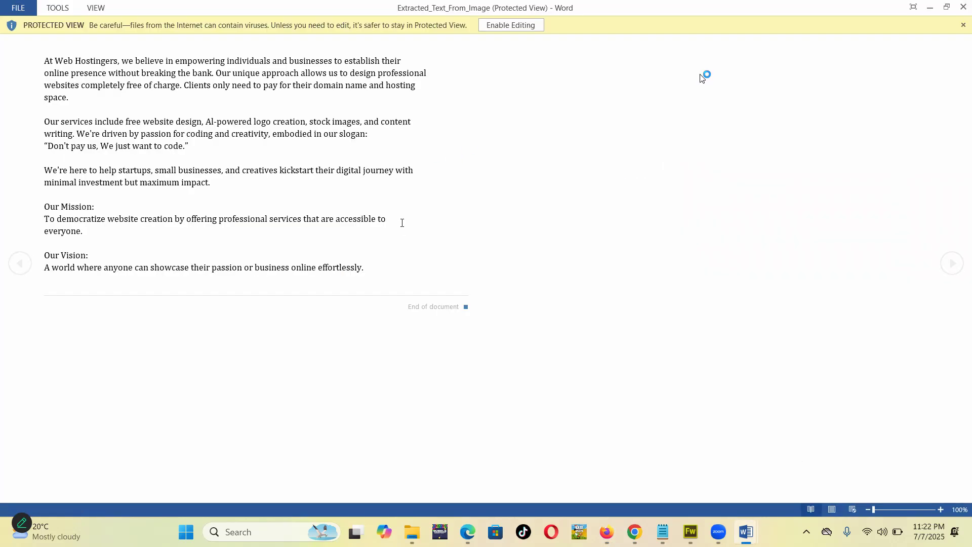
Step: Enable editing for the extracted text document and place the cursor before the "Our services" paragraph
click(505, 25)
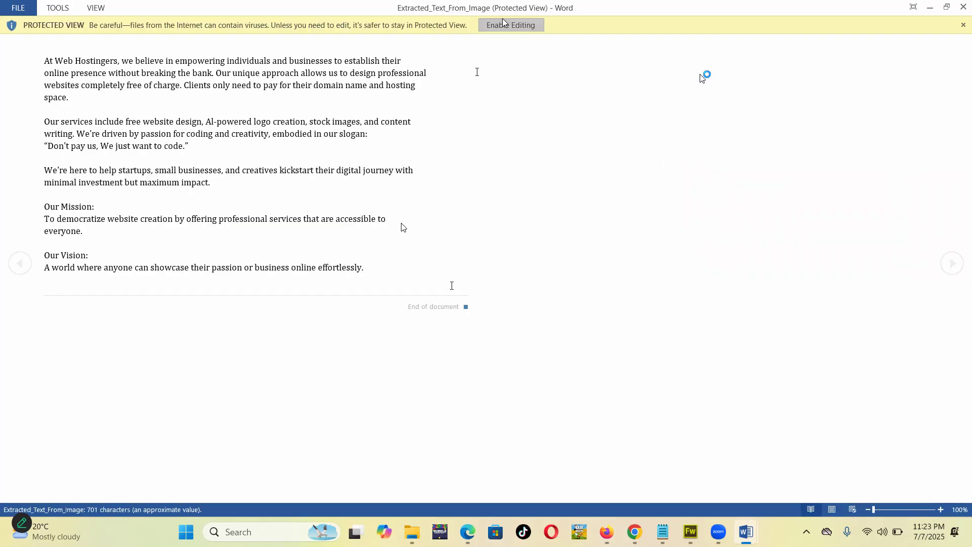
click(356, 148)
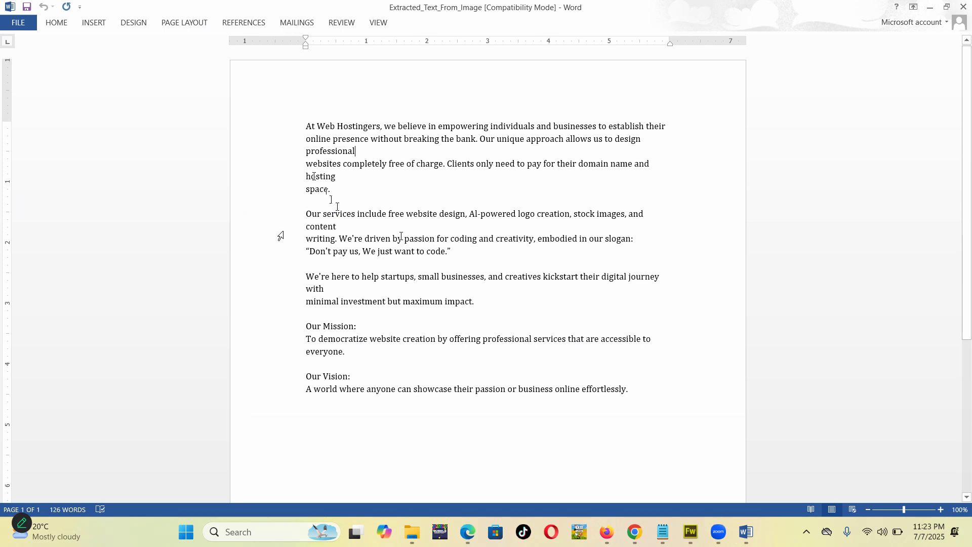
drag(309, 214, 480, 204)
Step: Reopen the Untitled-2 image from File Explorer and return to the Word document to compare the extracted text with the original
mouse_move(415, 529)
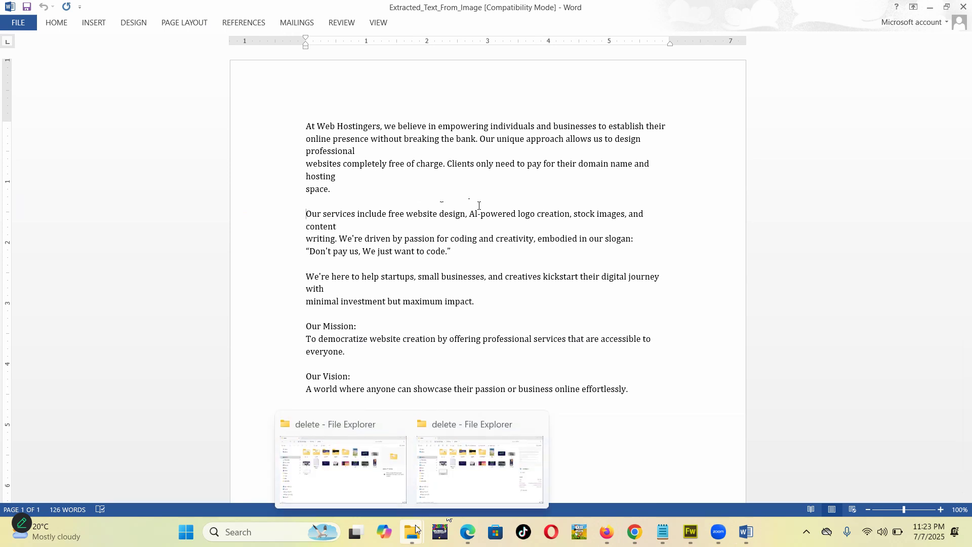
click(458, 476)
double_click(220, 284)
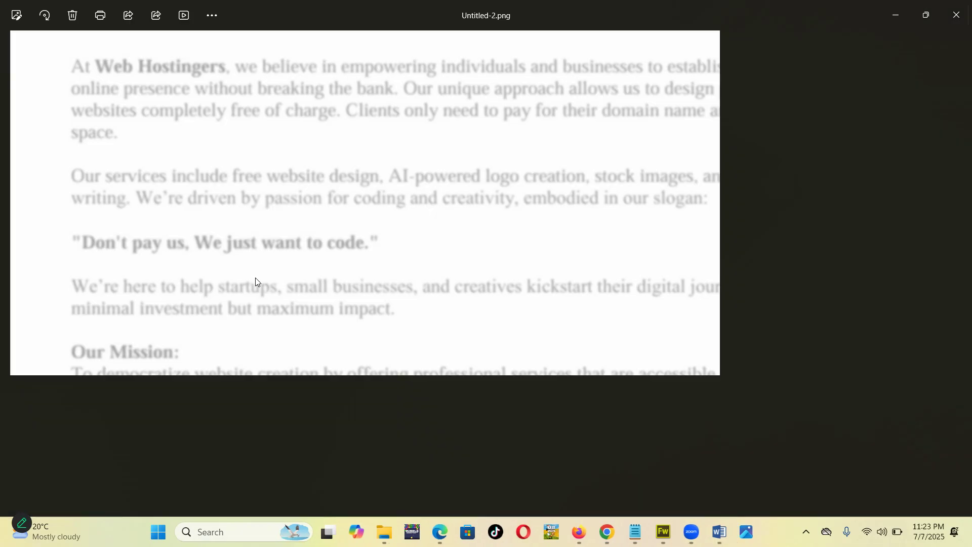
scroll(337, 226, up, 1)
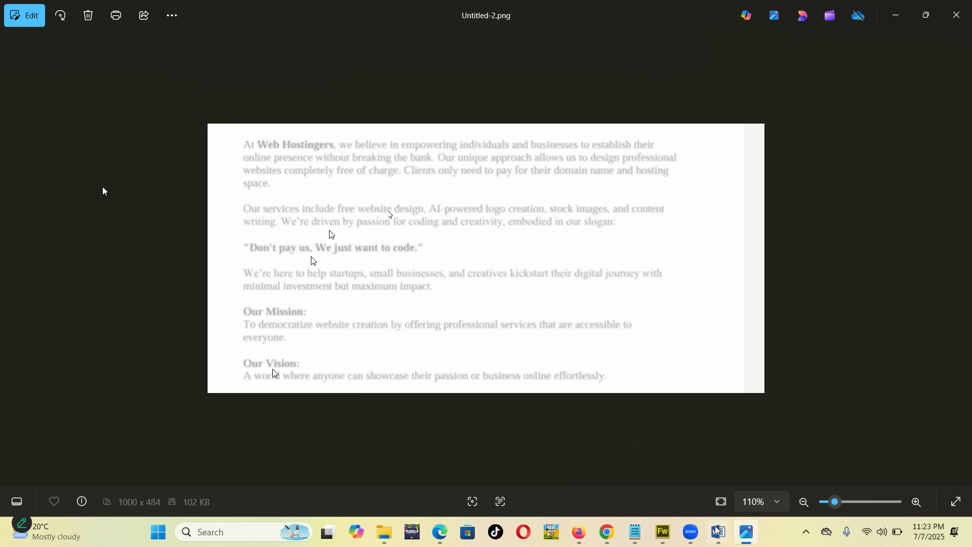
mouse_move(720, 530)
click(851, 463)
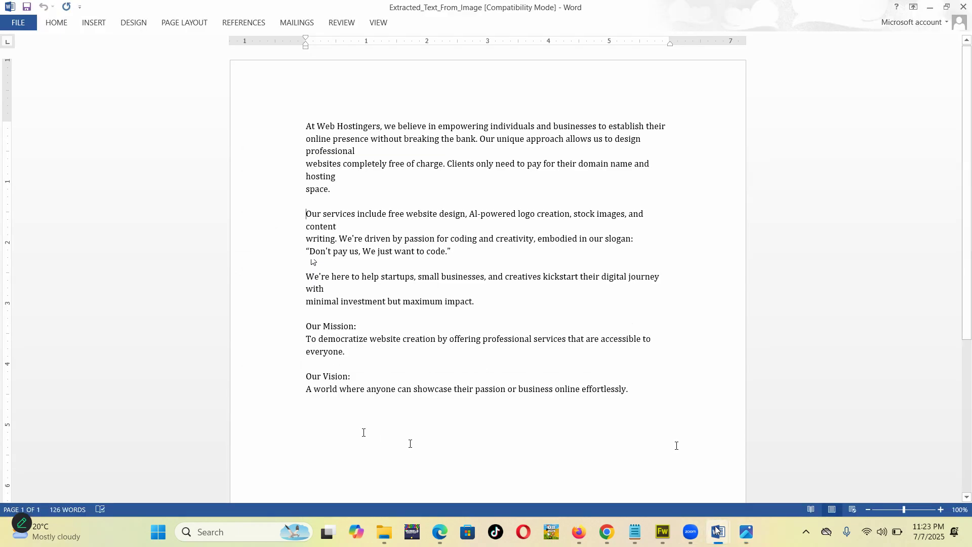
click(385, 374)
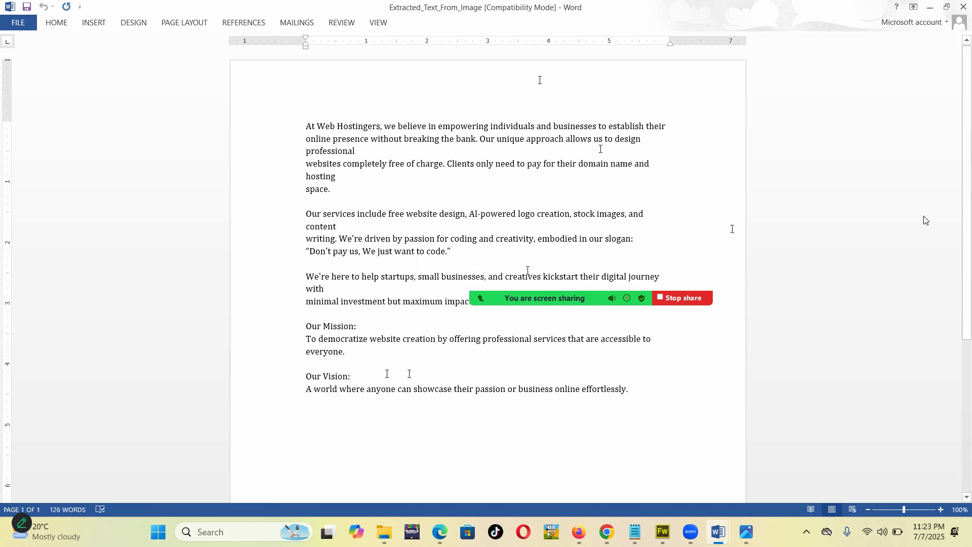
click(342, 23)
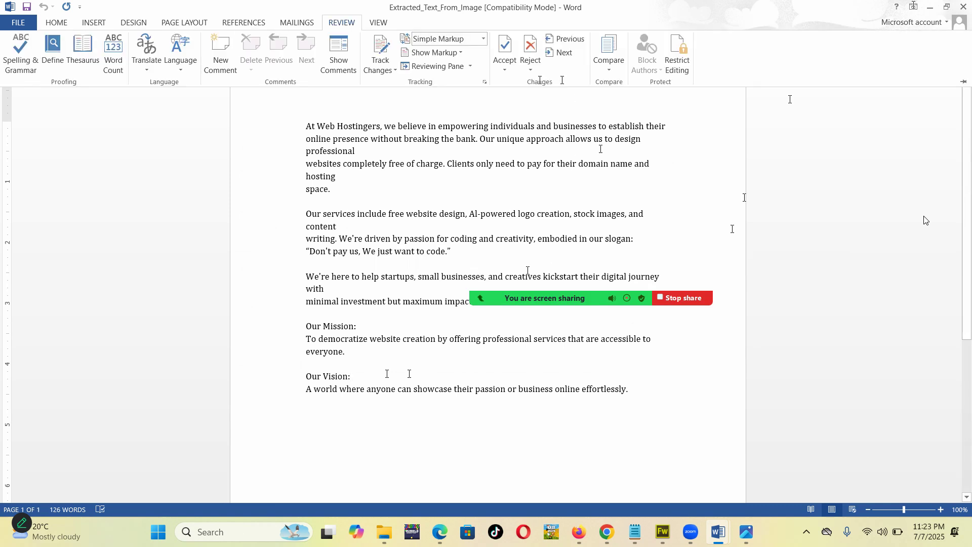